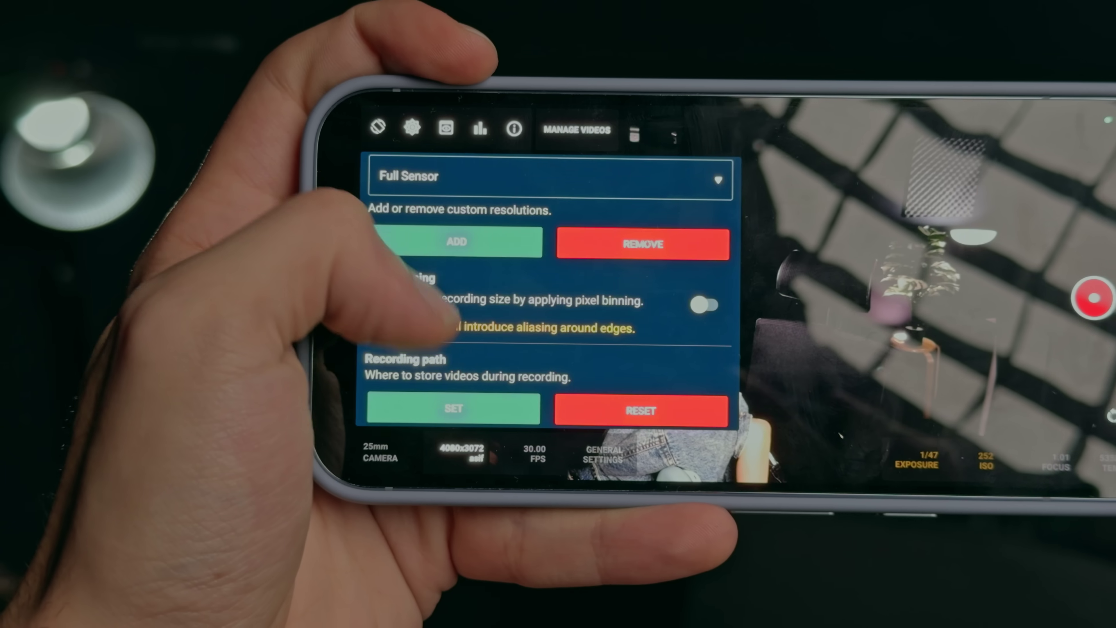
- Open the folder selection for the recording path where the camera app stores its videos
scroll(549, 290, down, 8)
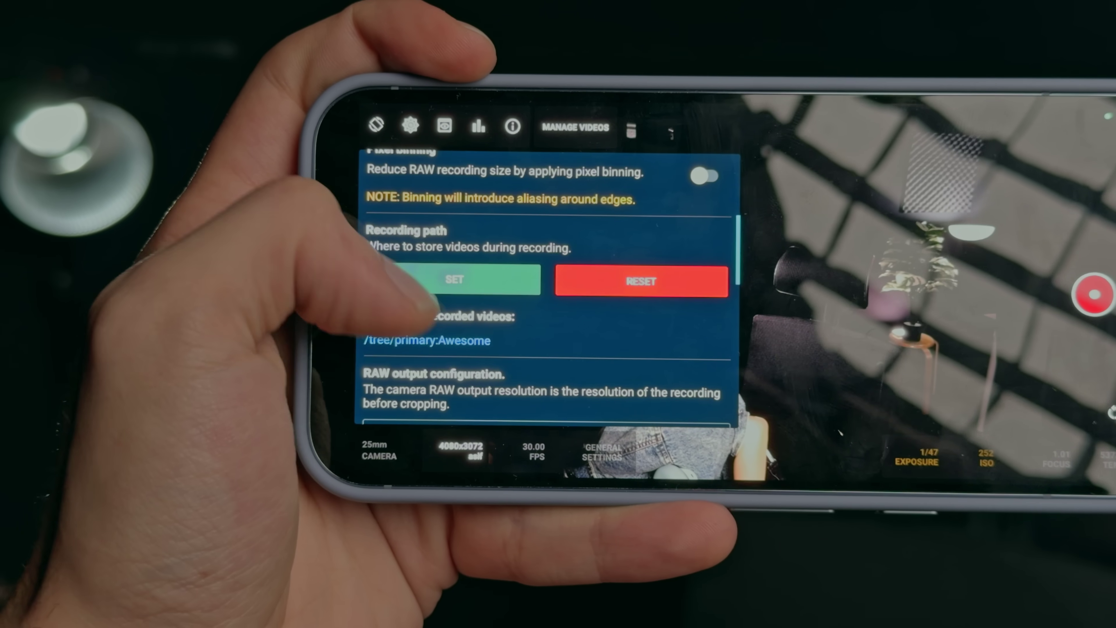
click(422, 250)
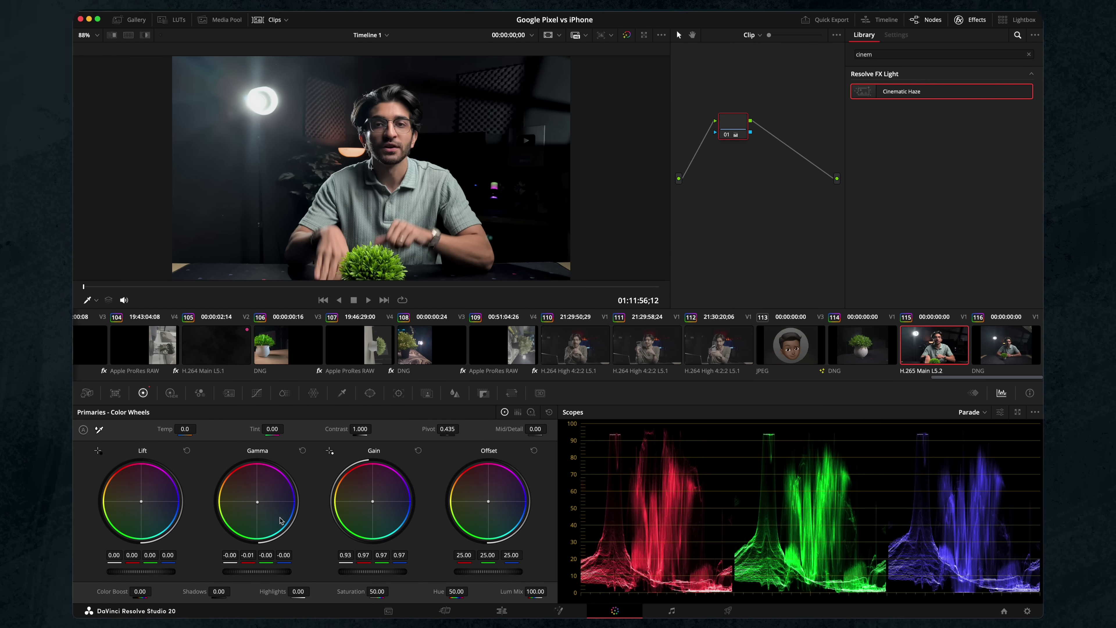
- Shift the H.265 clip's color balance, setting gamma RGB to -0.01, -0.01, 0.03 and gain RGB to 1.00
click(442, 232)
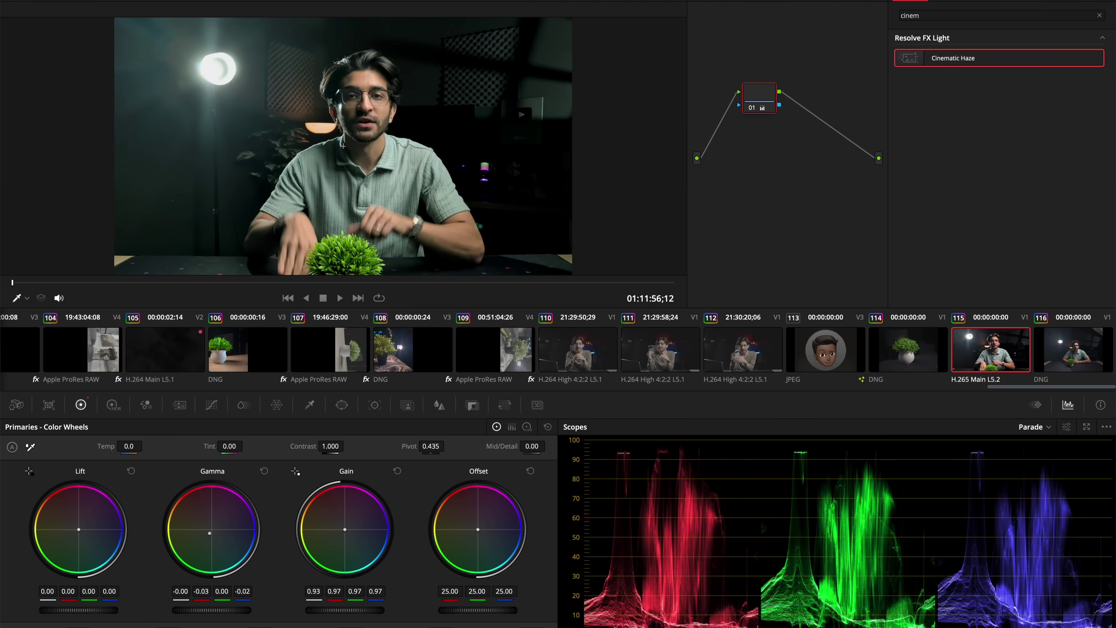
drag(345, 529, 345, 525)
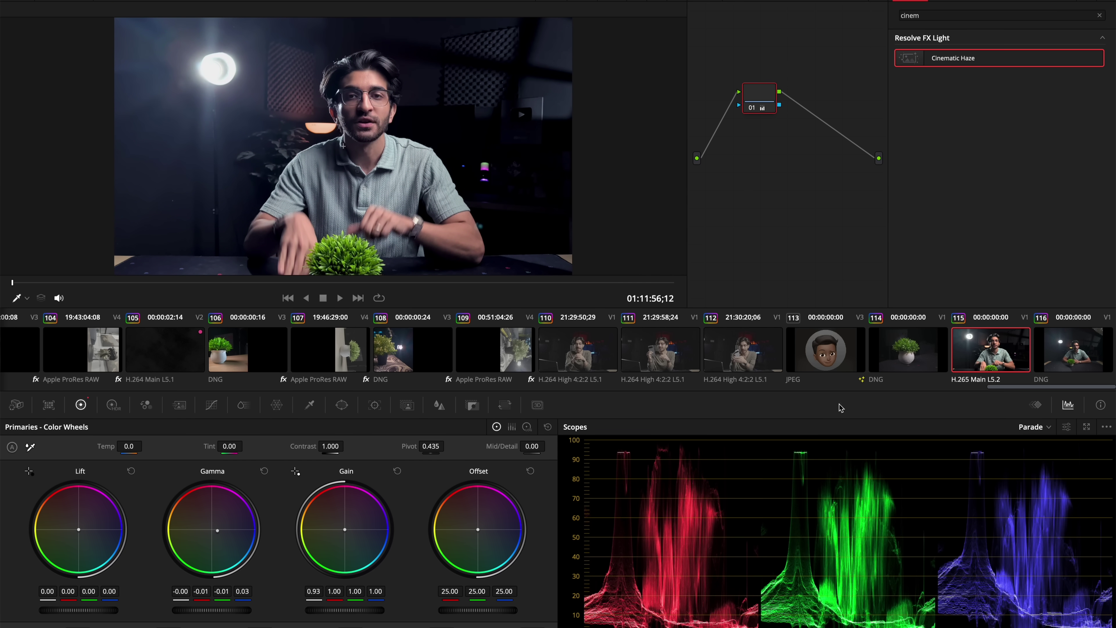
- Open the Camera Raw settings of DNG clip 116 to examine its decoding and exposure controls
click(1071, 333)
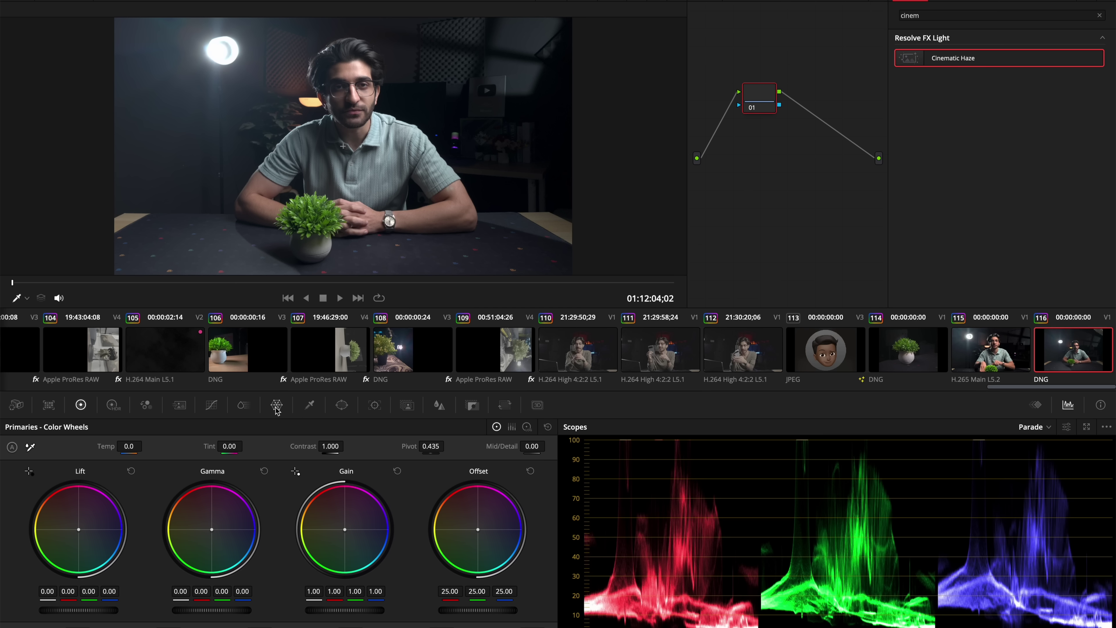
click(48, 405)
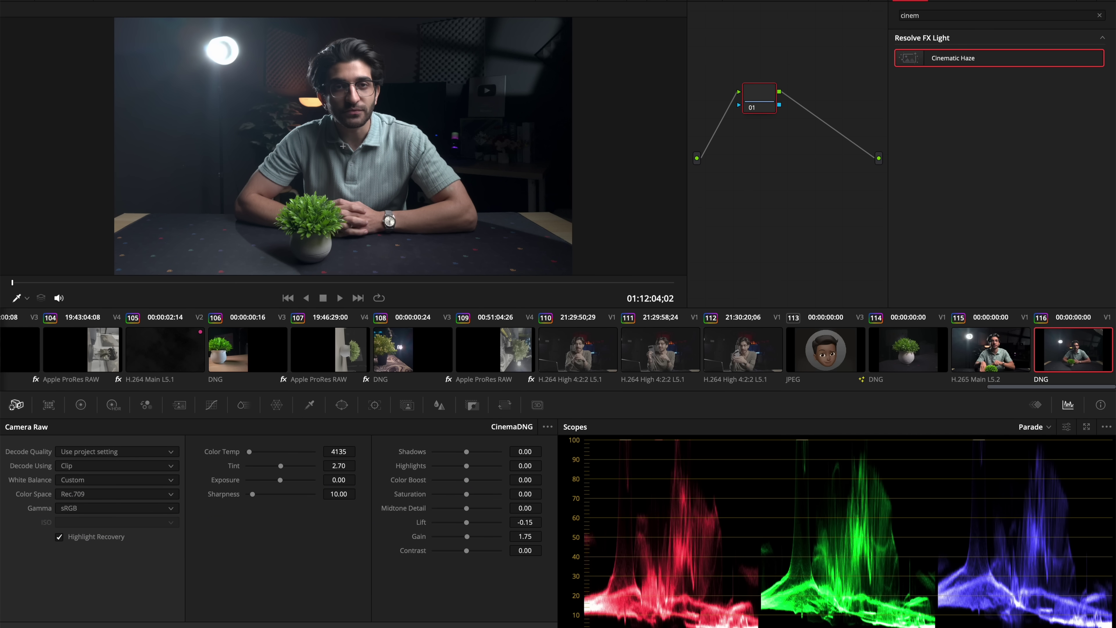
scroll(545, 522, down, 5)
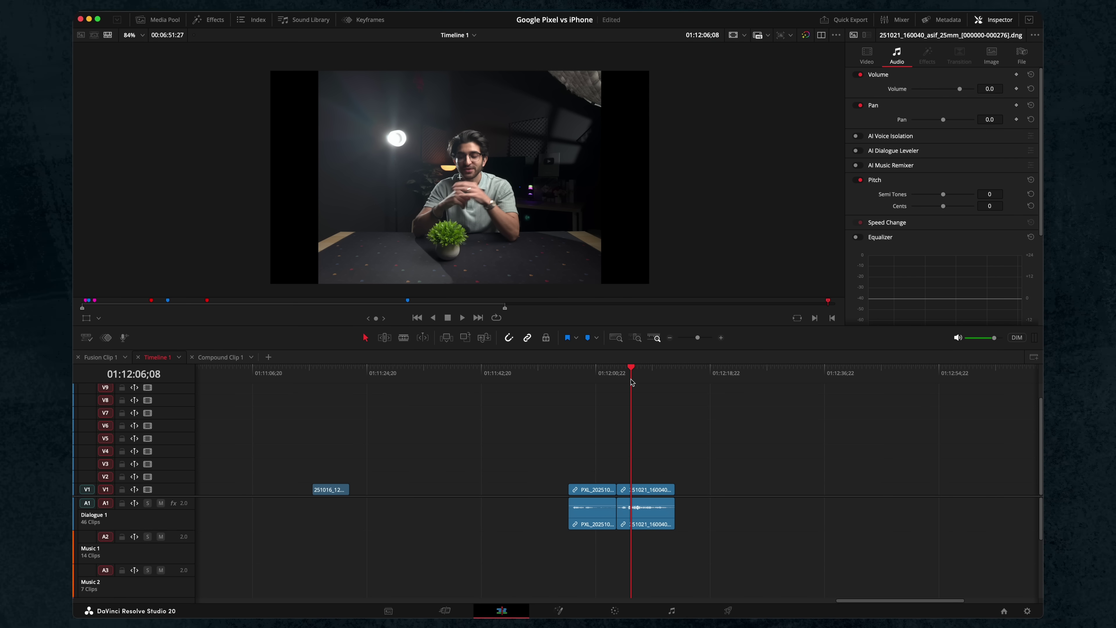
- Preview frames of the PXL clip and the neighbouring 251021_160040 DNG clip in the timeline to compare them
click(592, 368)
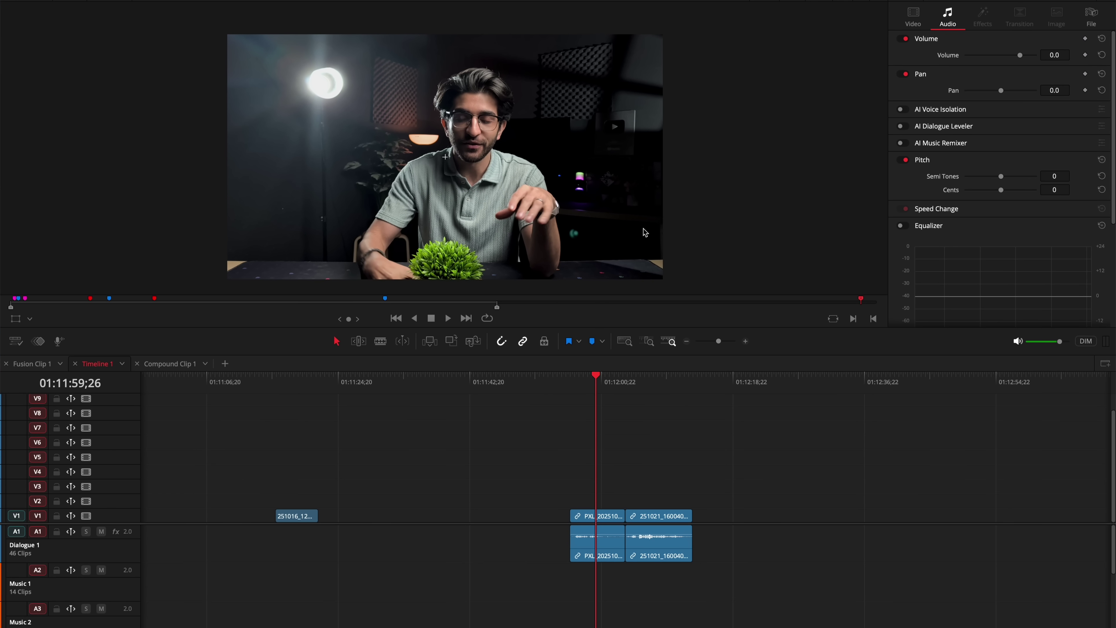
click(665, 383)
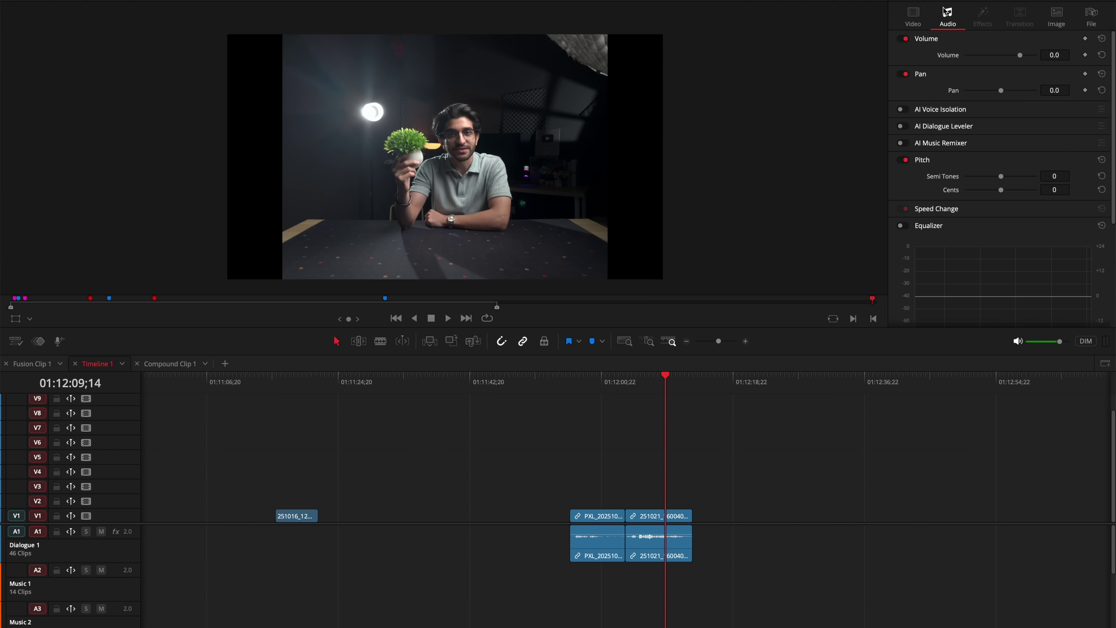
drag(987, 58, 1073, 68)
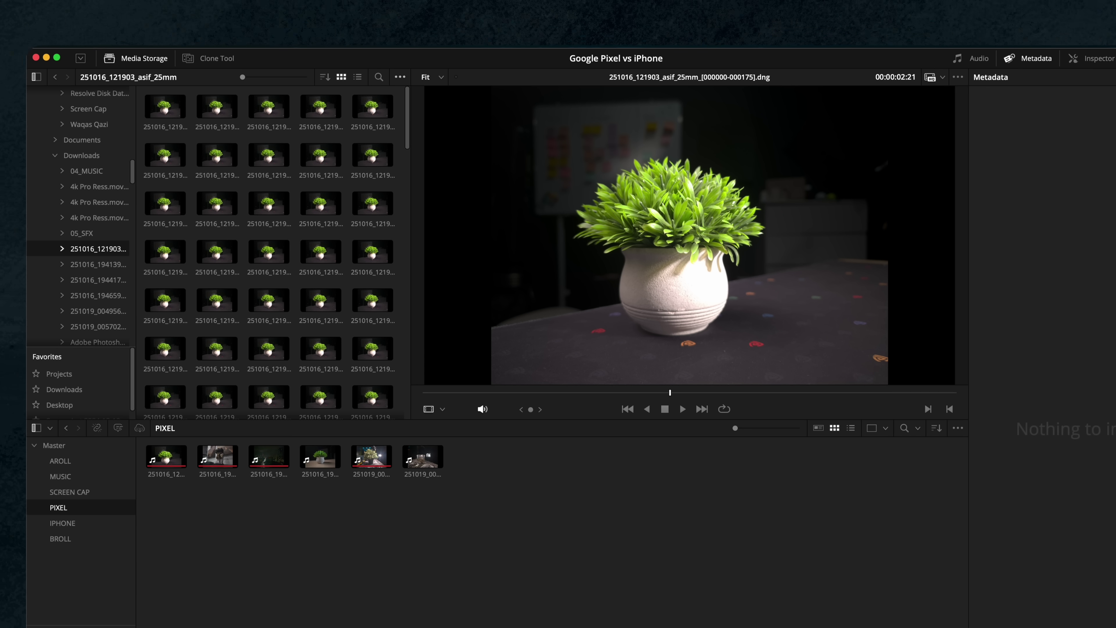
- Set the media storage's frame display mode to Sequence and bring the 251016_121903 image sequence into the media pool
mouse_move(492, 94)
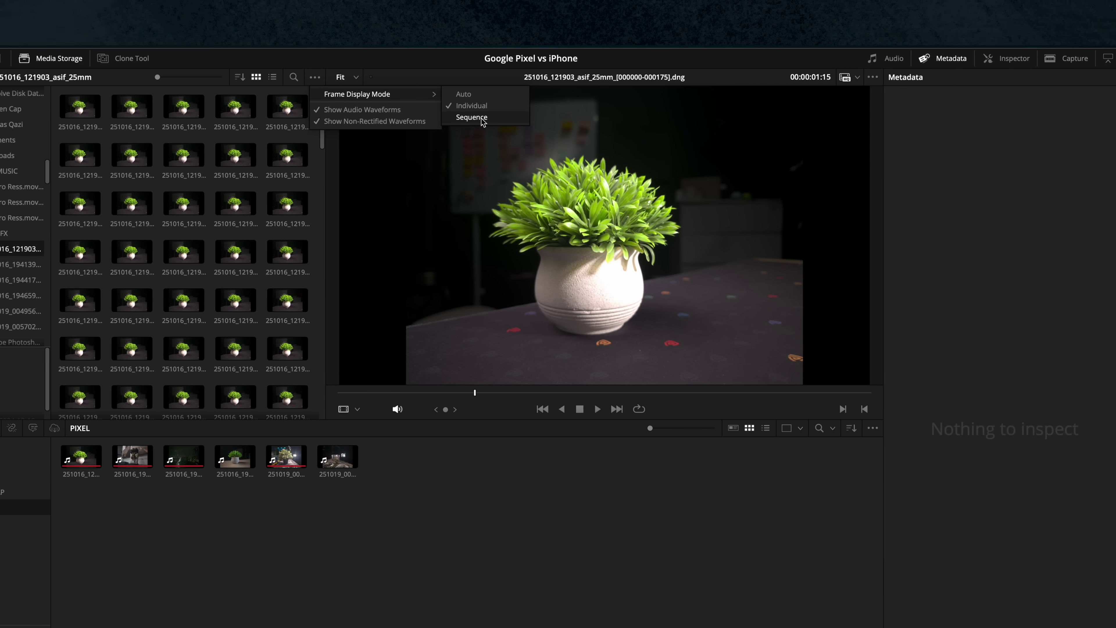
click(483, 120)
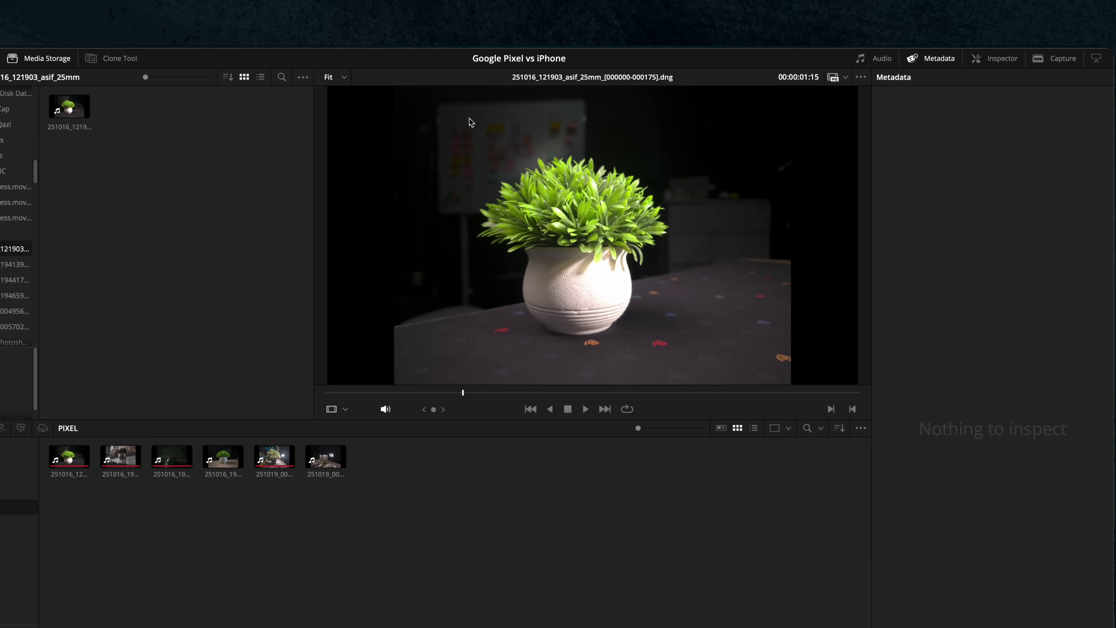
drag(110, 69, 380, 371)
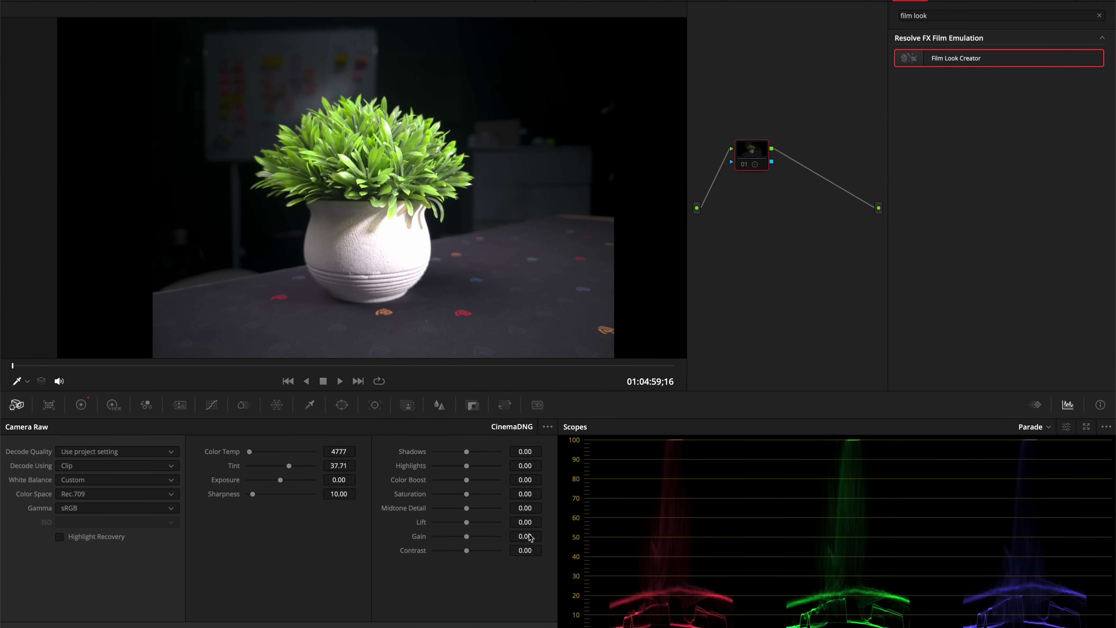
- Lower the Camera Raw Gain of the white-pot plant's DNG clip to -12.00
drag(525, 536, 525, 536)
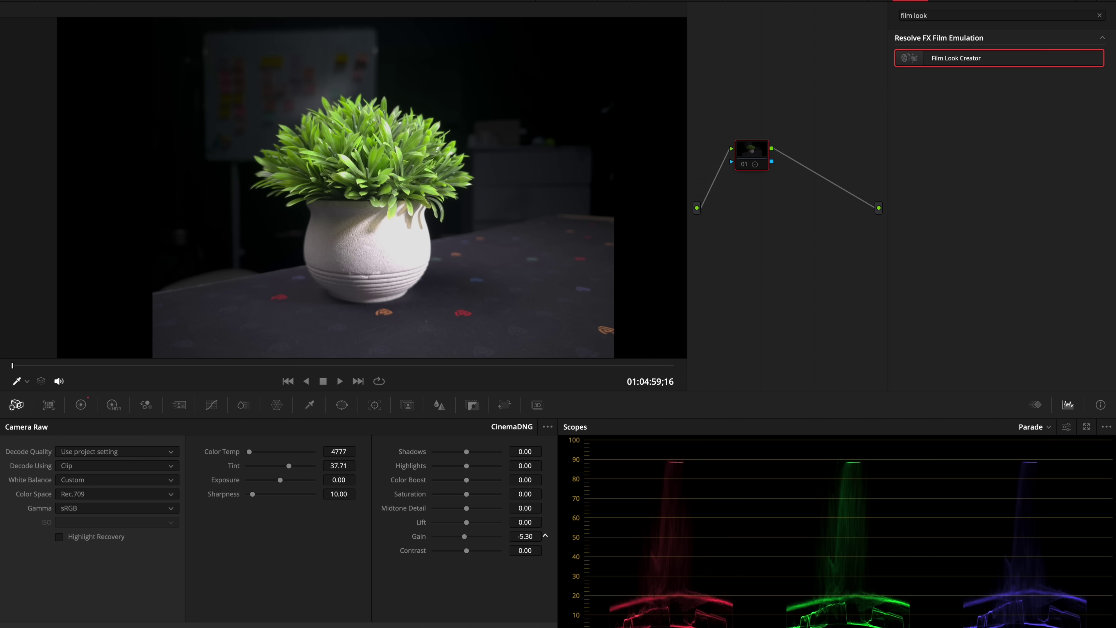
drag(525, 536, 525, 536)
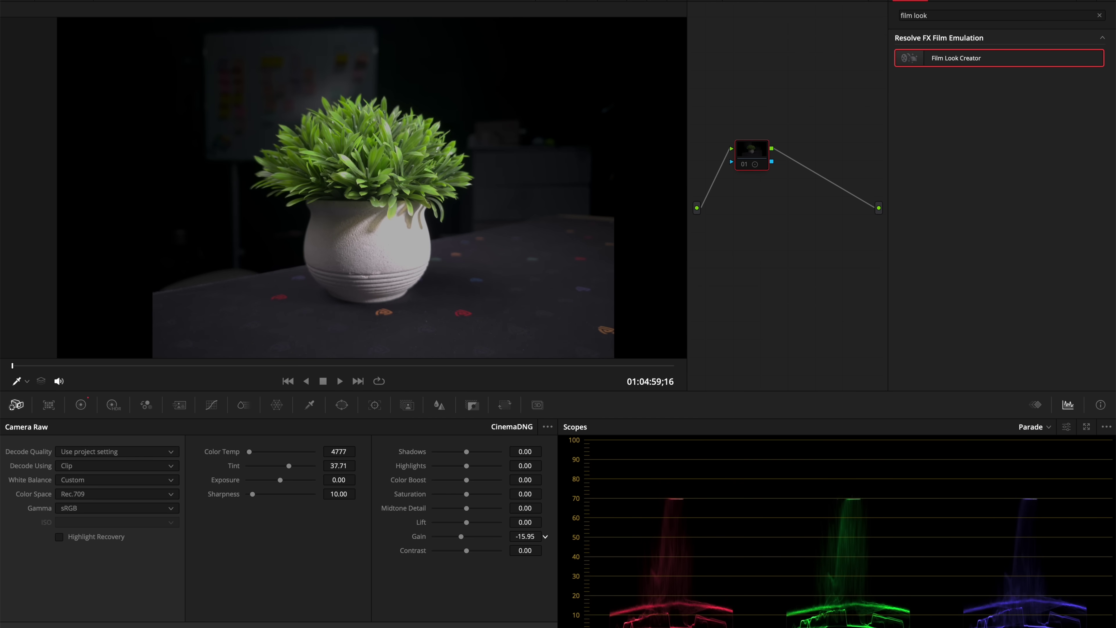
drag(525, 536, 525, 536)
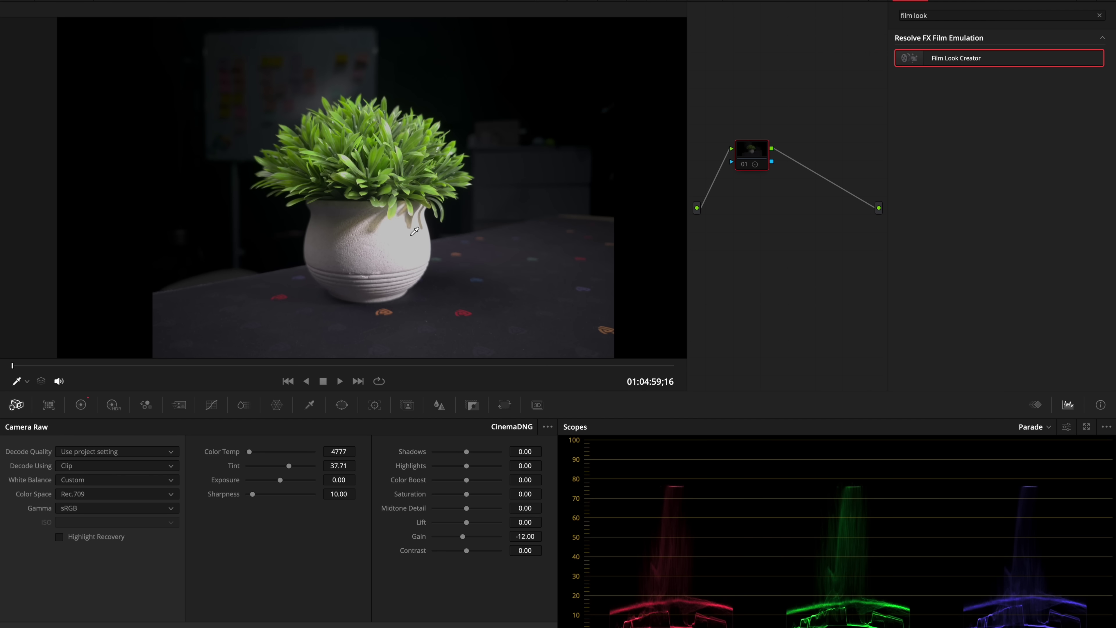
drag(518, 546, 529, 544)
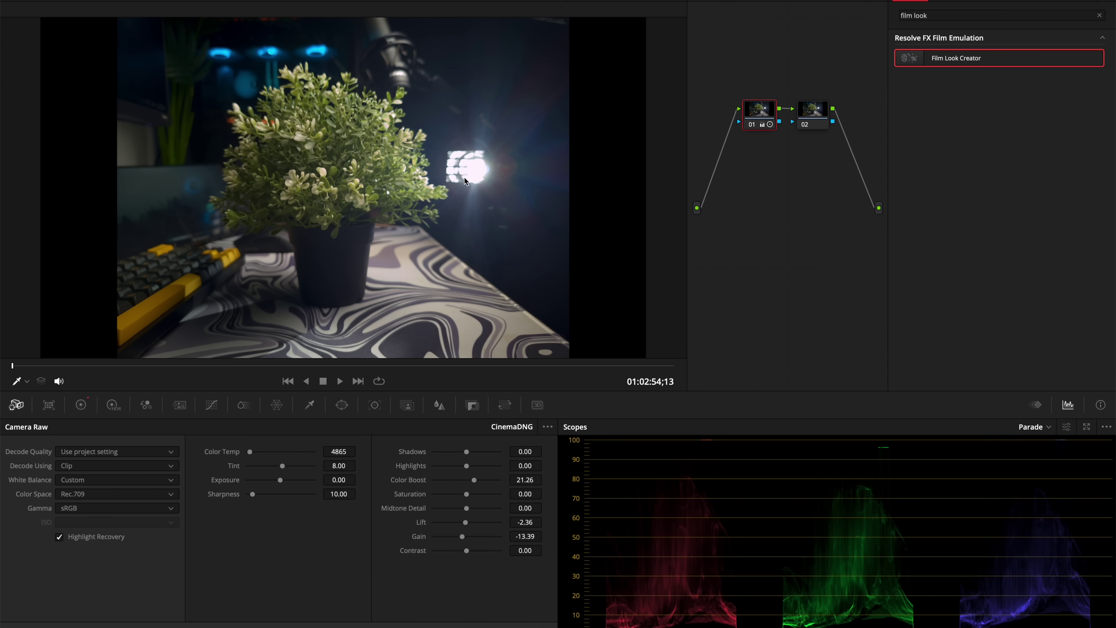
- Toggle Highlight Recovery repeatedly on the black-pot plant's DNG clip to compare detail in the bright light
scroll(465, 180, up, 3)
click(83, 539)
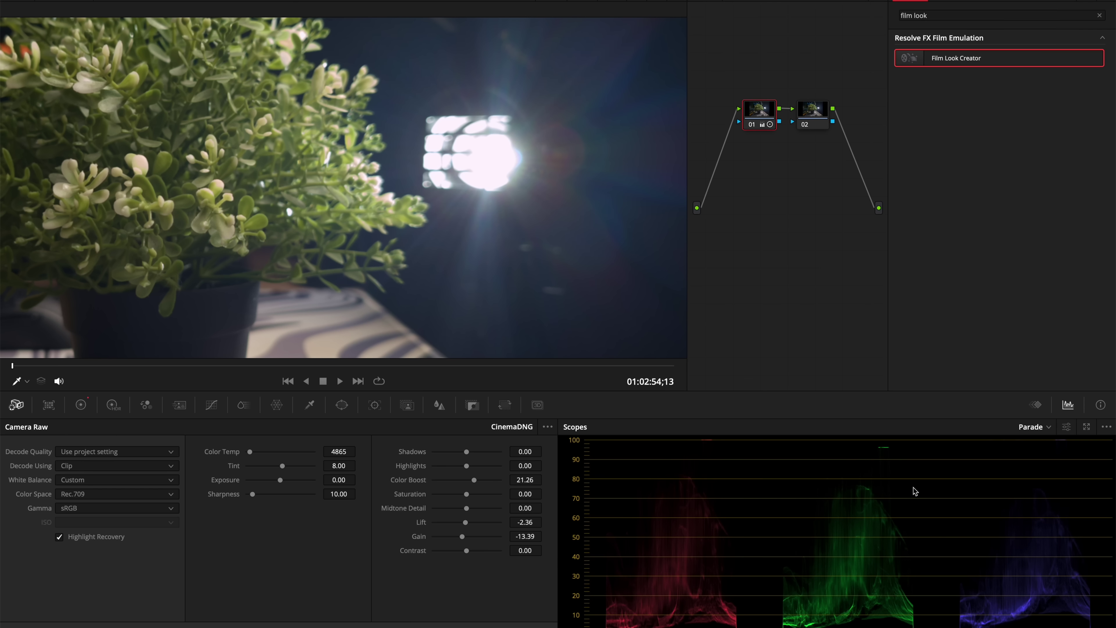
click(60, 537)
click(60, 537)
click(60, 537)
click(59, 537)
click(59, 537)
click(59, 537)
- Show the clip thumbnails and compare the plant's magnified detail between DNG clip 45 and Apple ProRes RAW clip 46
click(264, 20)
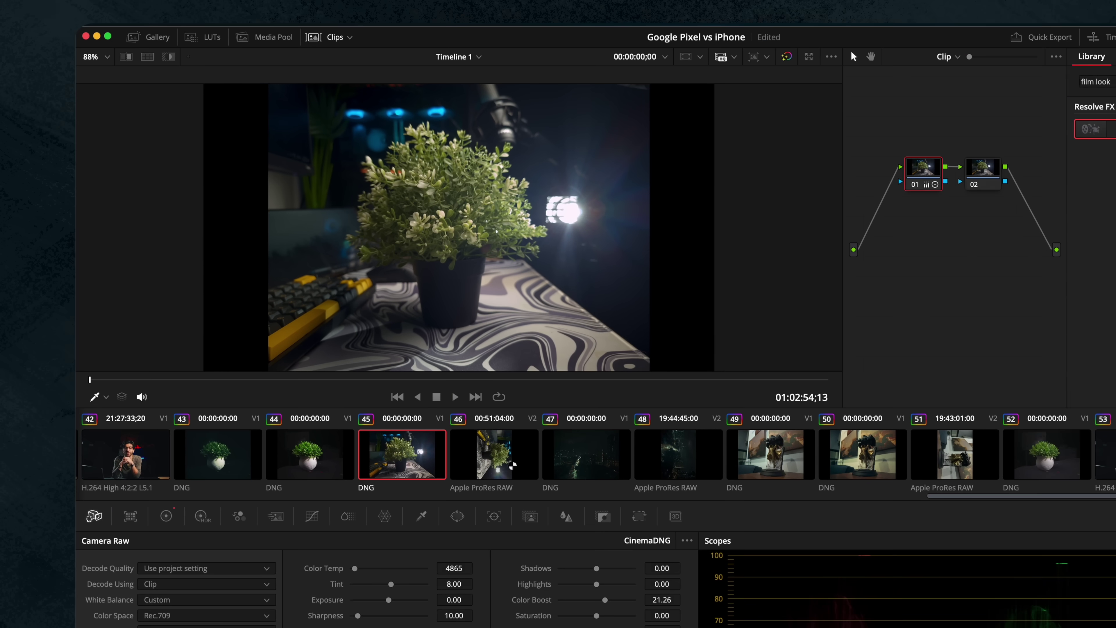
click(429, 415)
scroll(429, 176, up, 2)
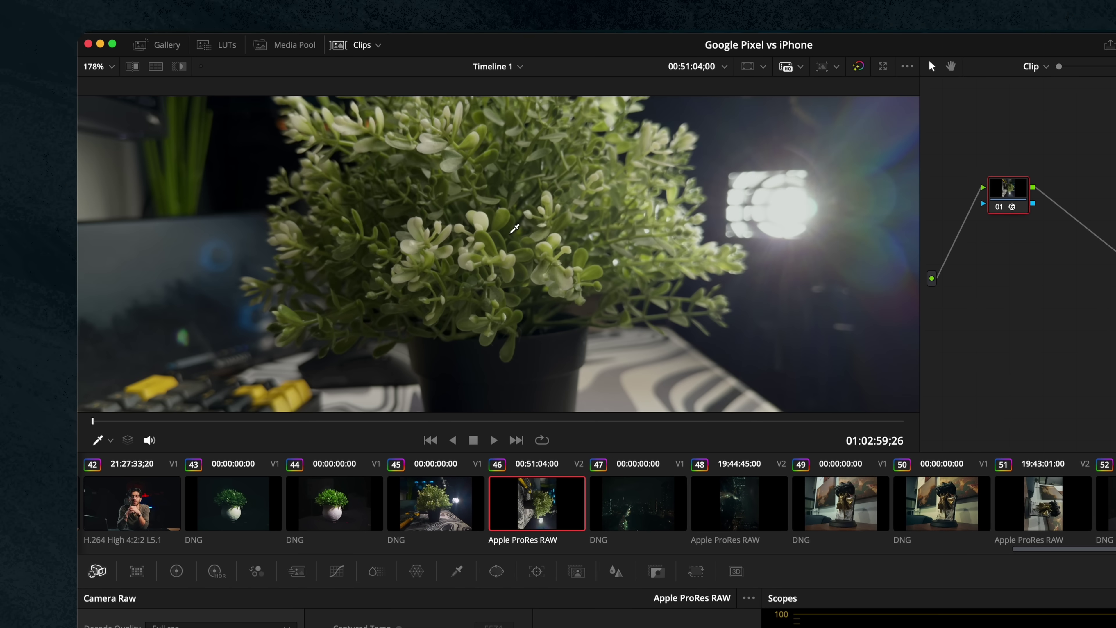
click(435, 503)
scroll(498, 254, up, 3)
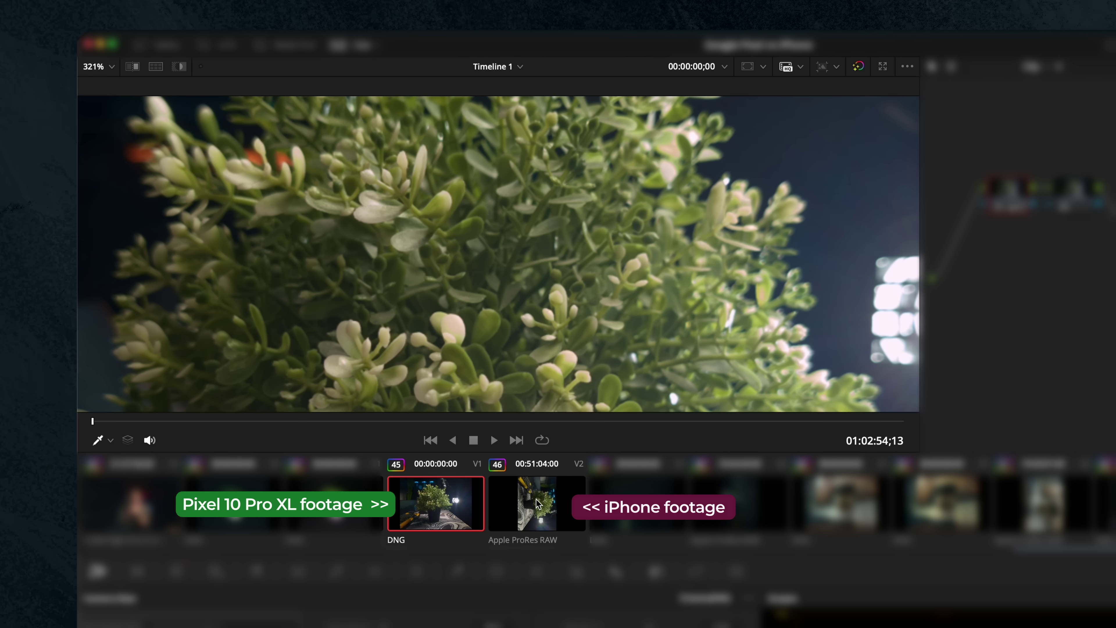
click(537, 503)
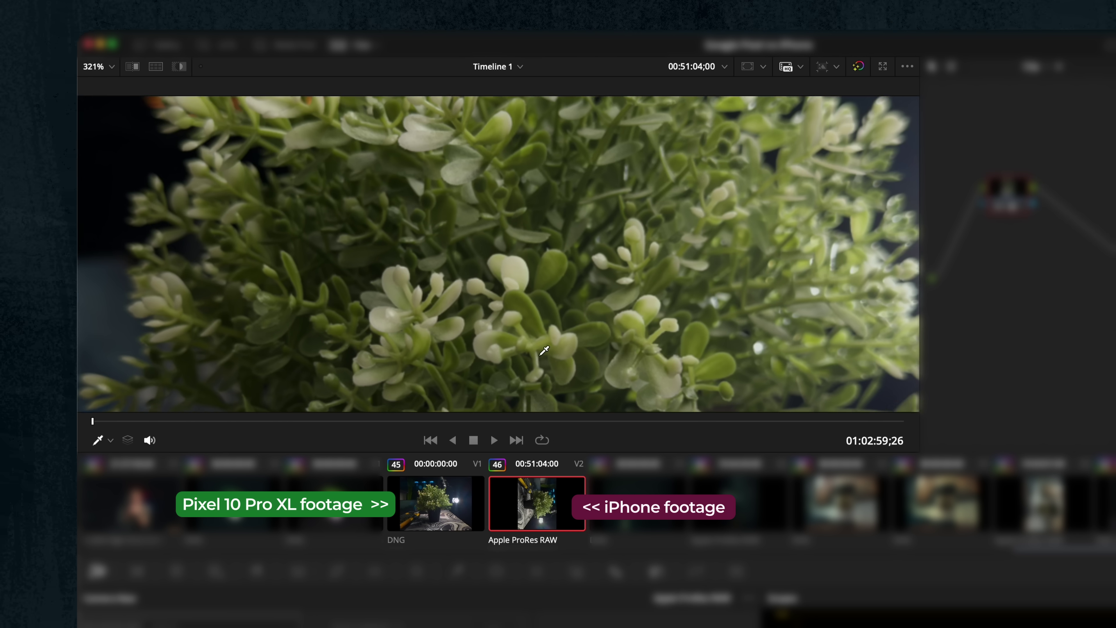
scroll(579, 248, up, 1)
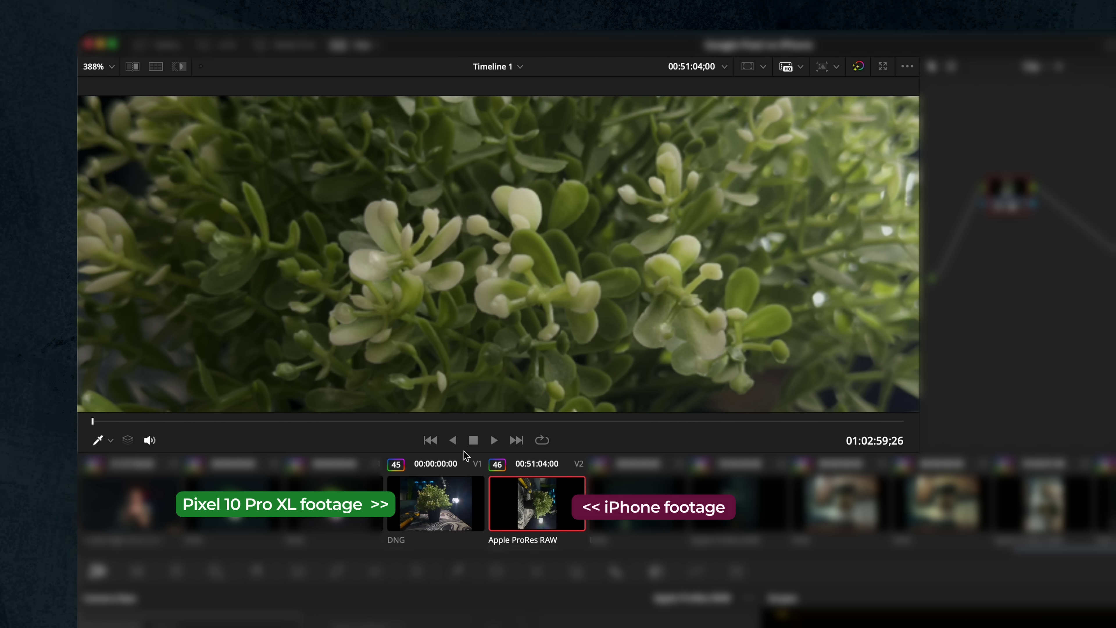
key(shift+z)
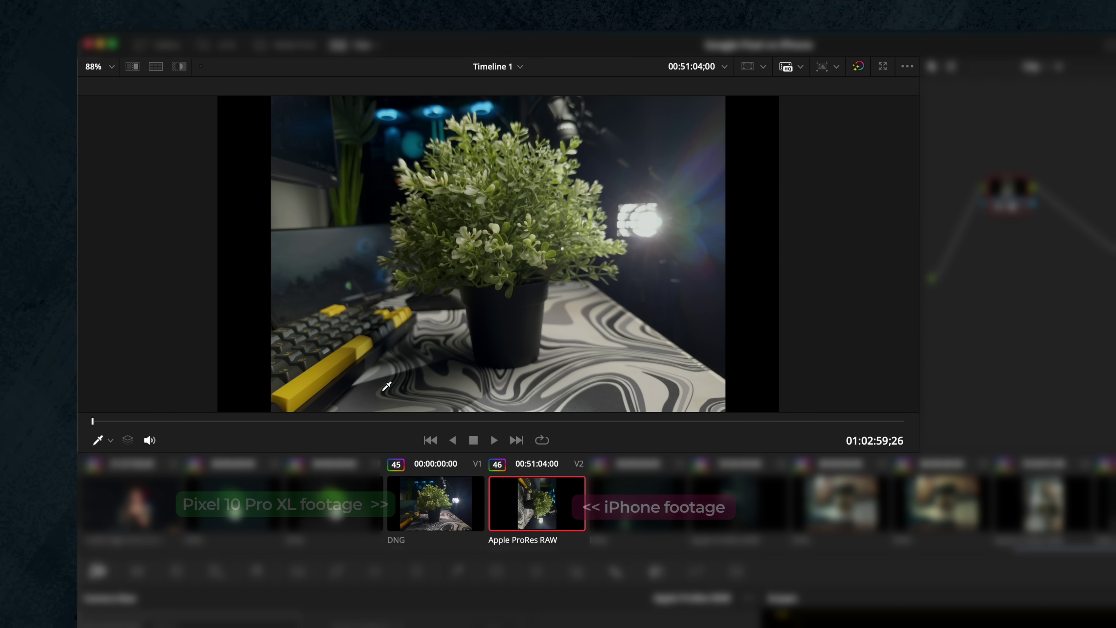
- Magnify the night city DNG clip to examine its detail
scroll(386, 386, up, 2)
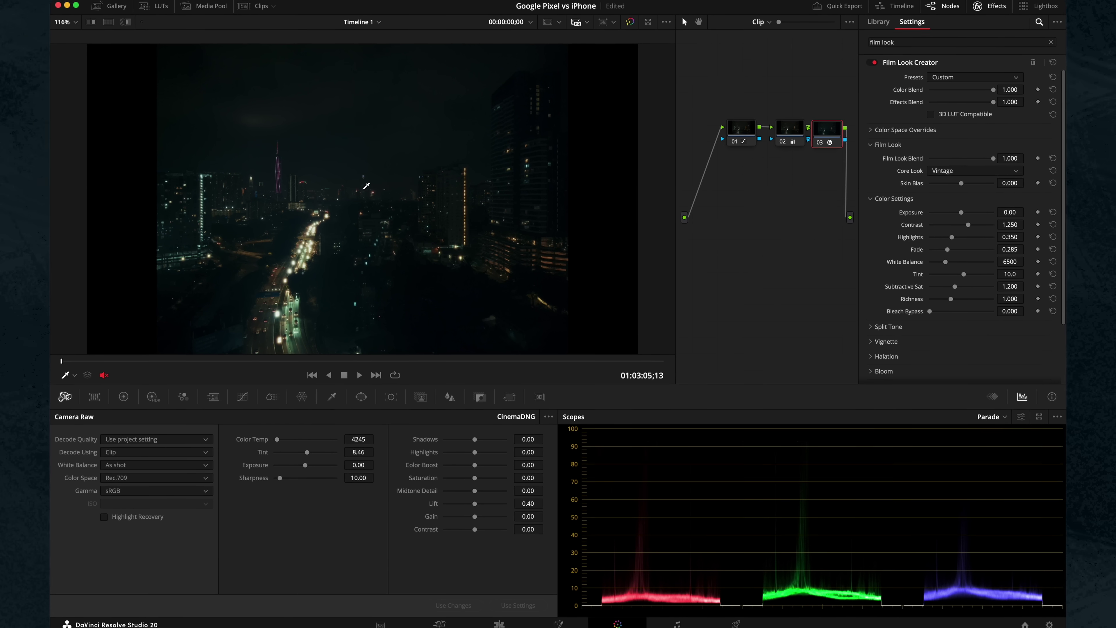
scroll(334, 176, up, 5)
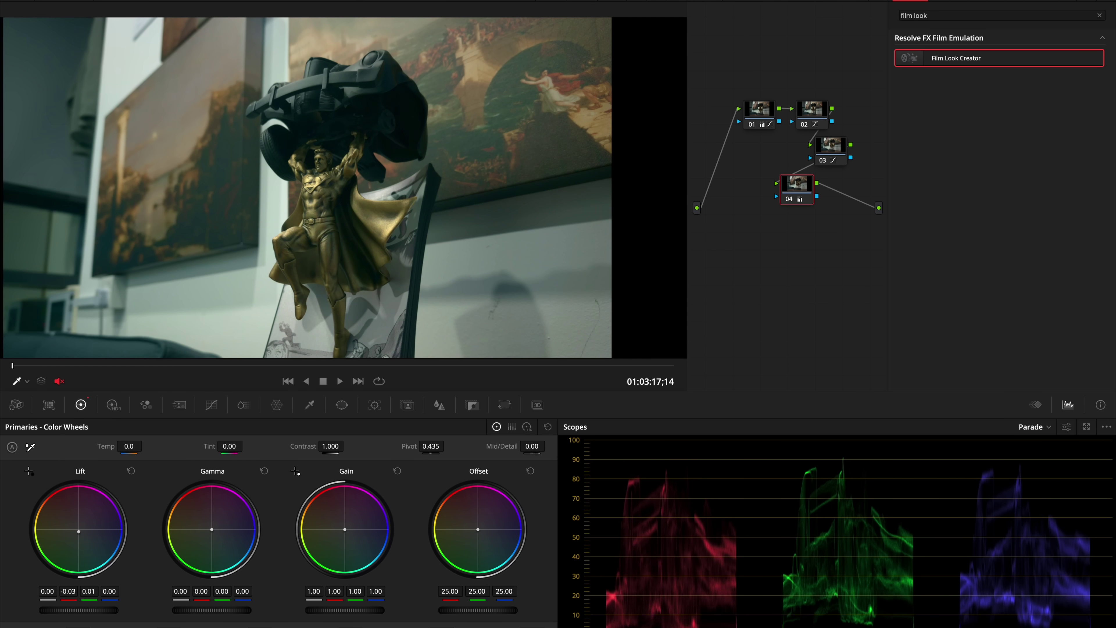
- Shift the lift on node 04 of the statue clip toward teal, with RGB values -0.10, 0.02 and 0.06
drag(76, 536, 83, 537)
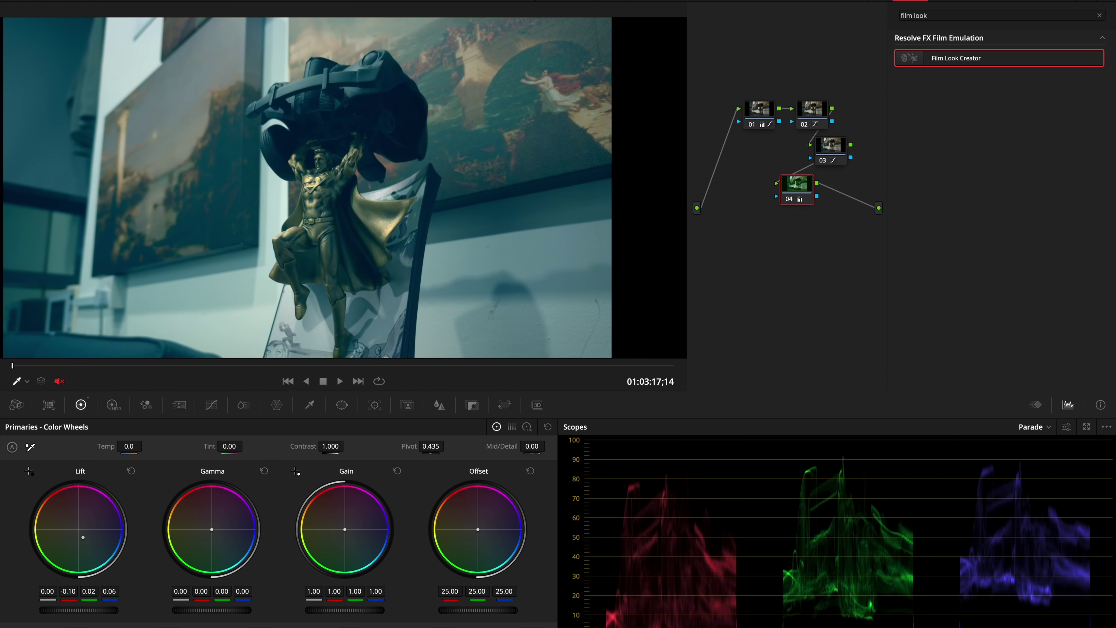